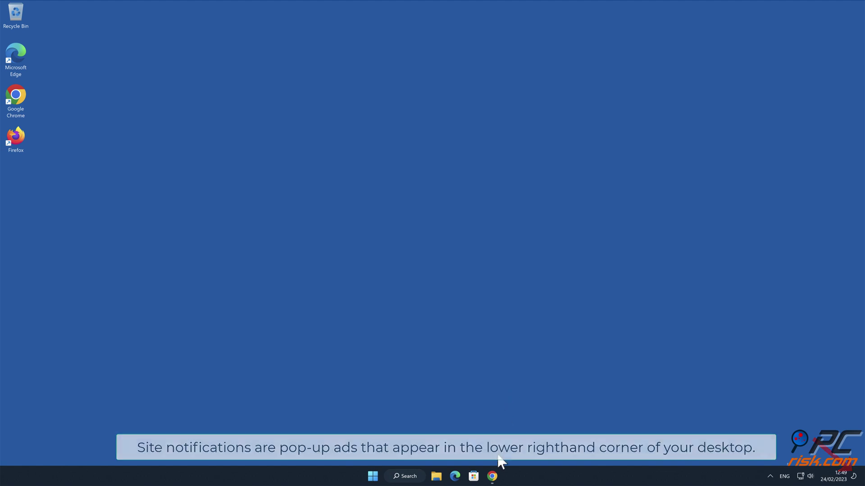
# Restore the Chrome window showing fastcaptcha.top's notification permission request.
pyautogui.click(492, 476)
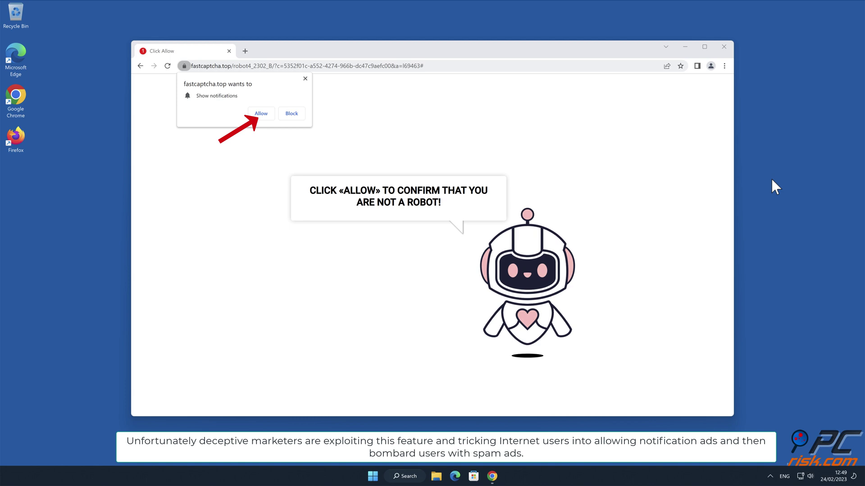
# Allow fastcaptcha.top notifications, close Chrome, and dismiss the spam notification that appears.
pyautogui.click(261, 114)
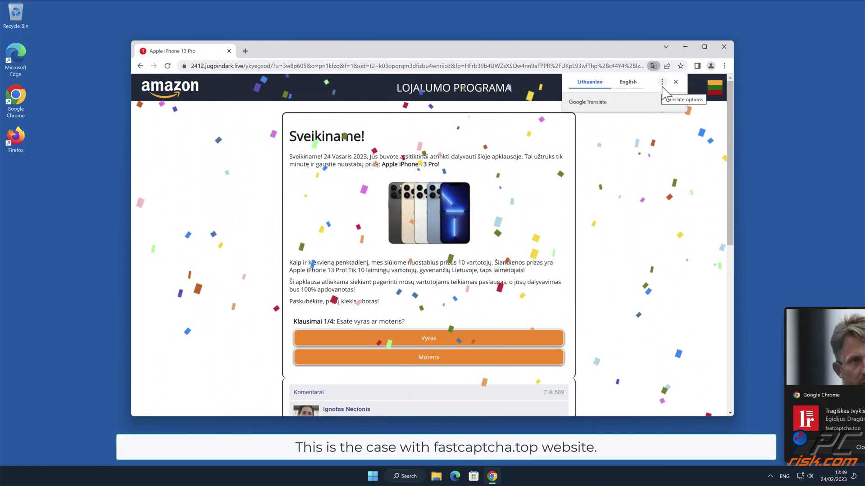
pyautogui.click(724, 46)
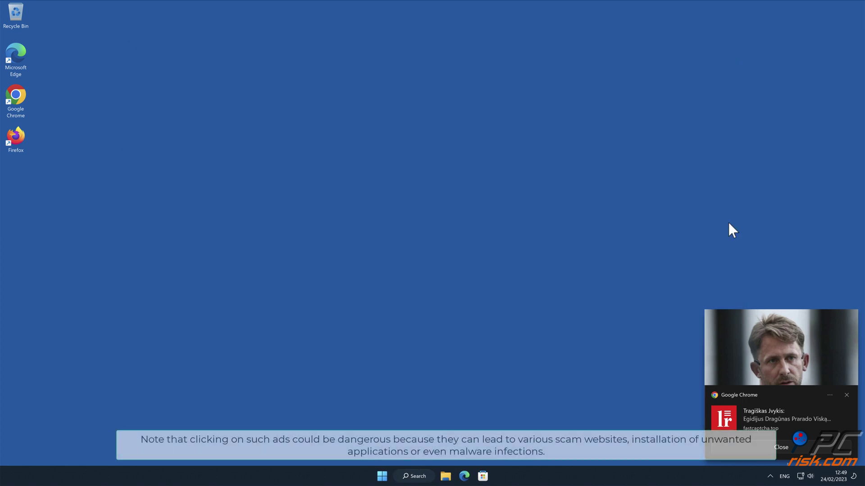
pyautogui.click(846, 395)
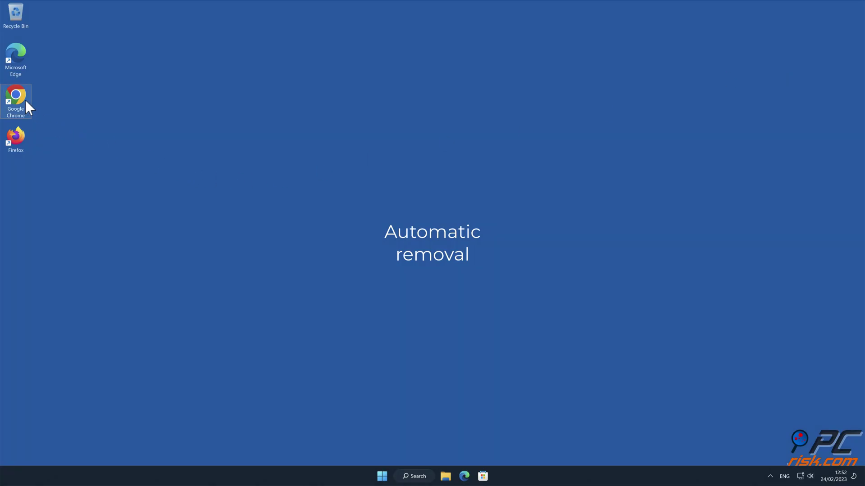
pyautogui.doubleClick(25, 100)
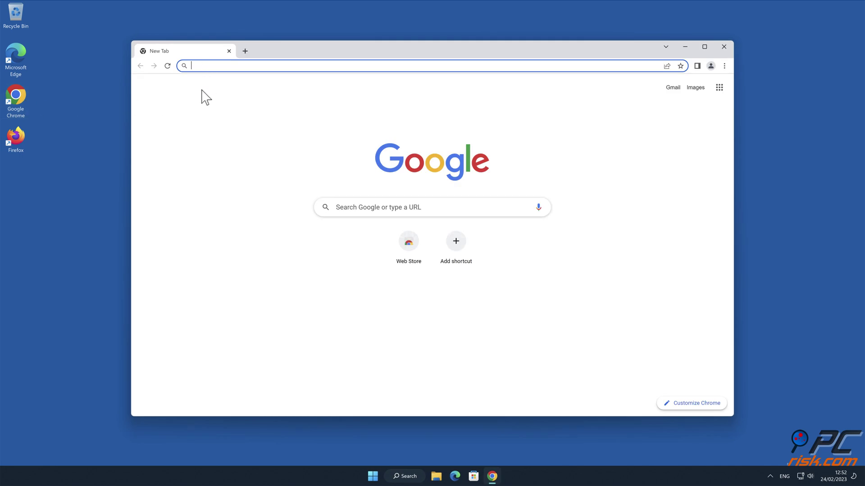
pyautogui.write('www.combocl')
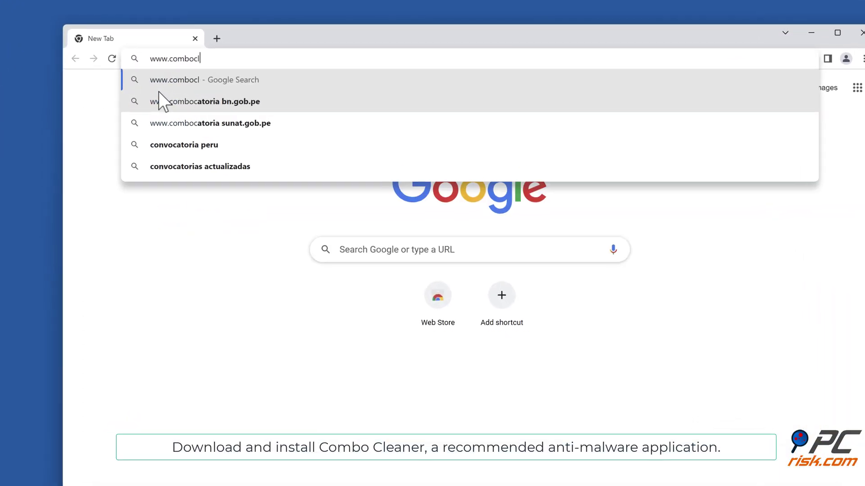
pyautogui.write('eaner.com')
pyautogui.press('Return')
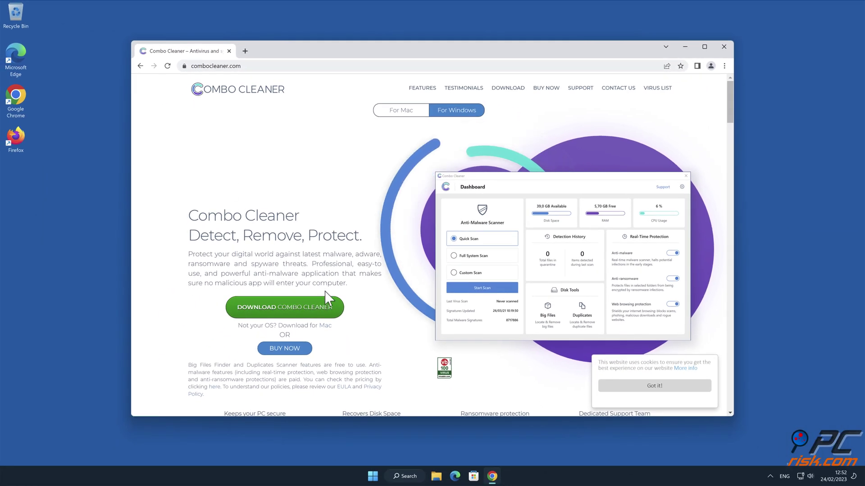
pyautogui.click(325, 304)
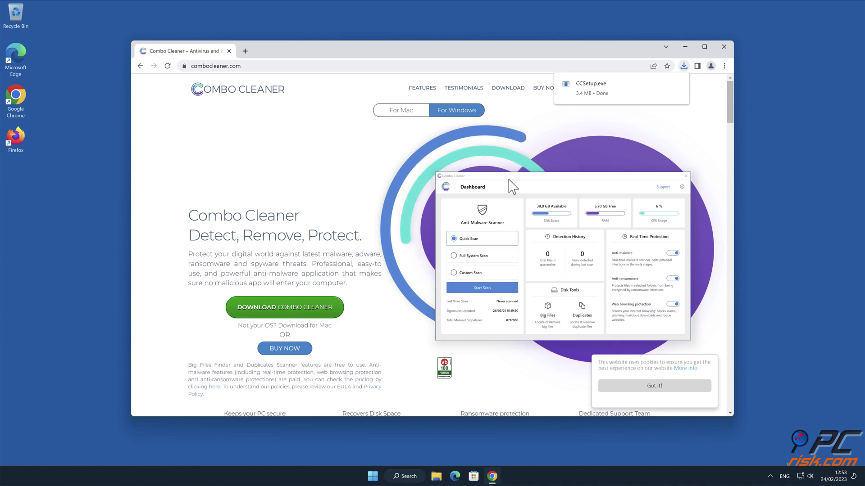
# Run CCSetup.exe, approve the UAC prompt, and install Combo Cleaner to the default folder.
pyautogui.click(603, 94)
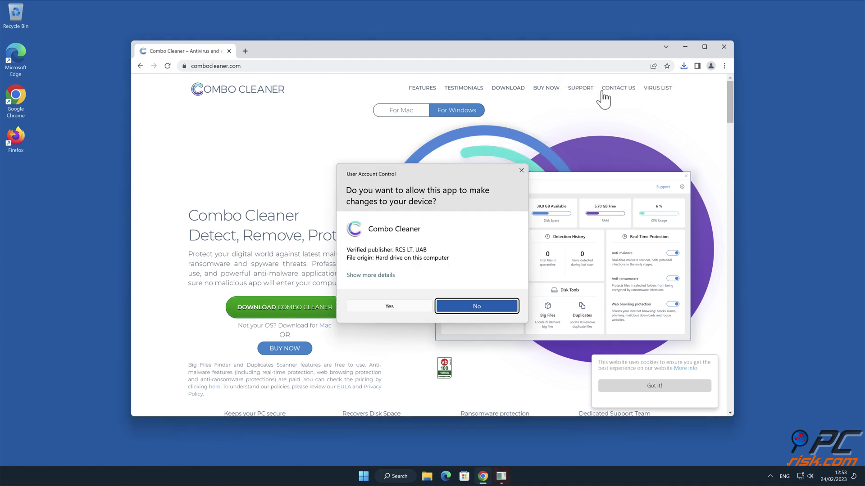
pyautogui.click(396, 306)
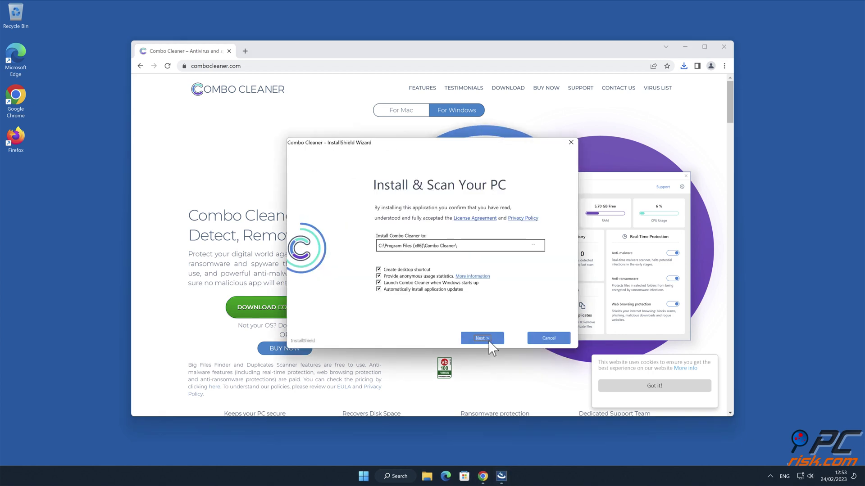
pyautogui.click(481, 338)
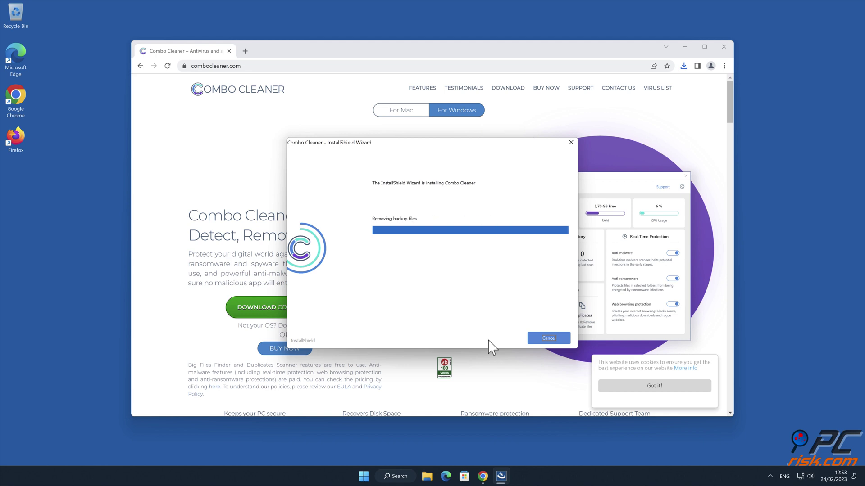
pyautogui.click(549, 338)
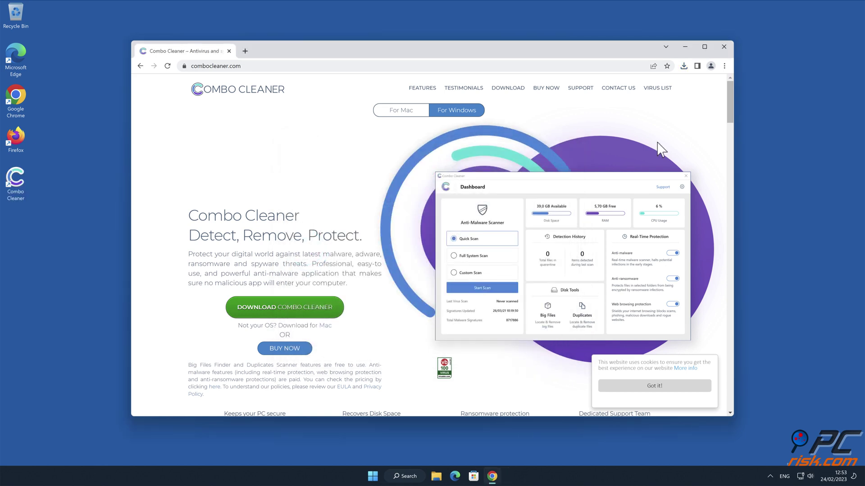
# Close the browser, activate the Combo Cleaner license, and quarantine the fastcaptcha.top Ads threat.
pyautogui.click(726, 48)
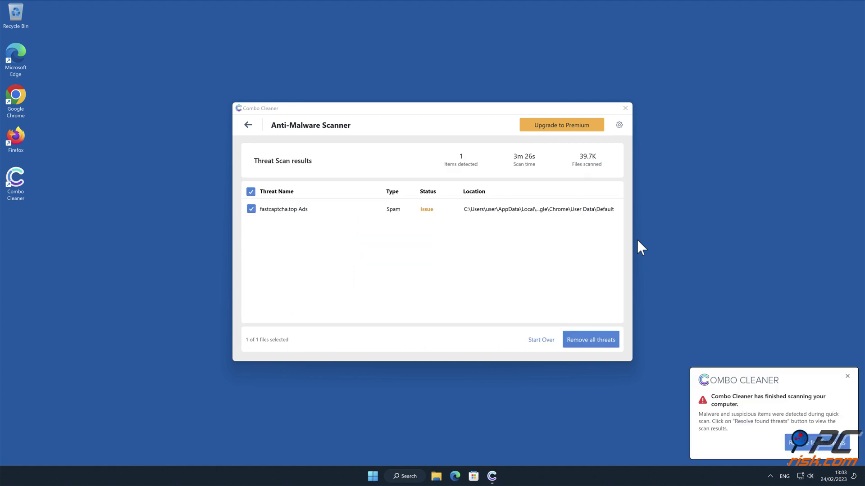
pyautogui.click(614, 339)
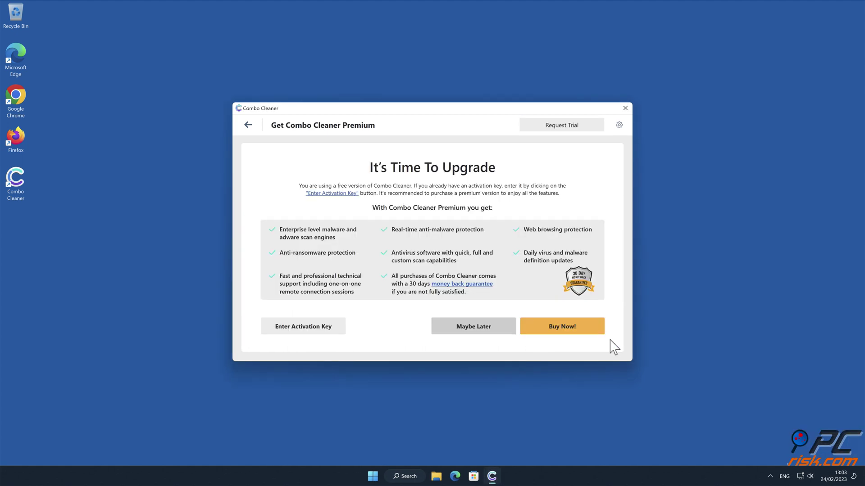
pyautogui.click(327, 323)
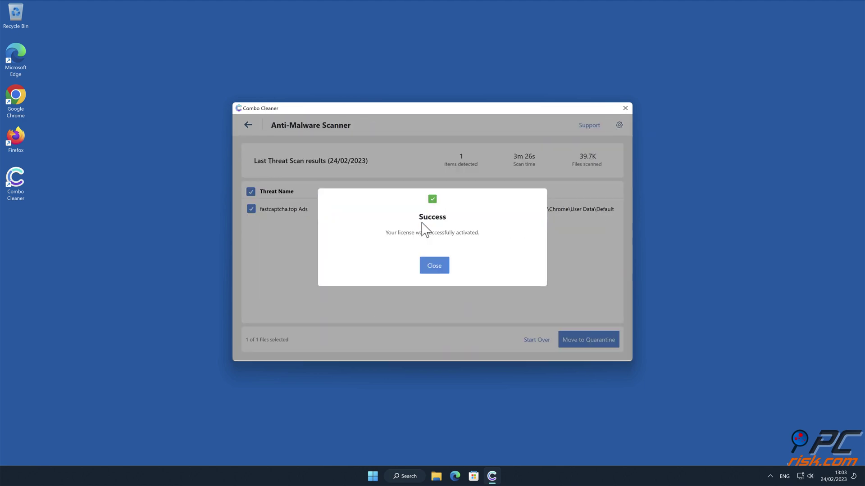
pyautogui.click(439, 266)
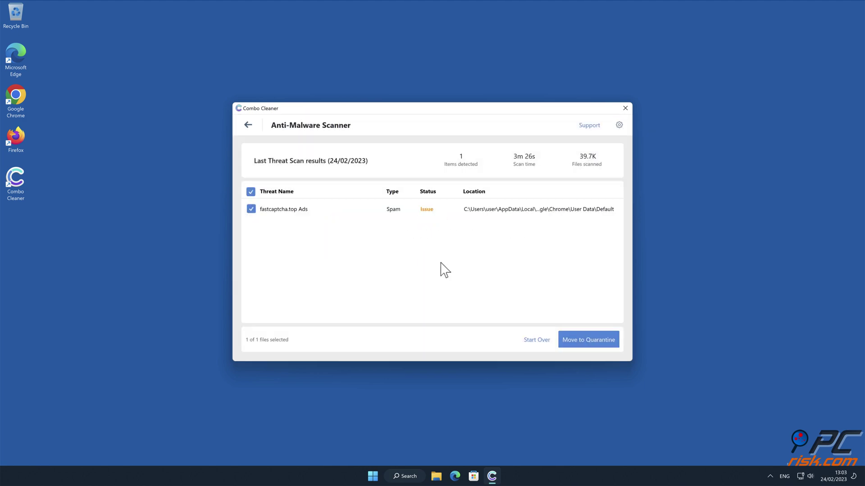
pyautogui.click(596, 347)
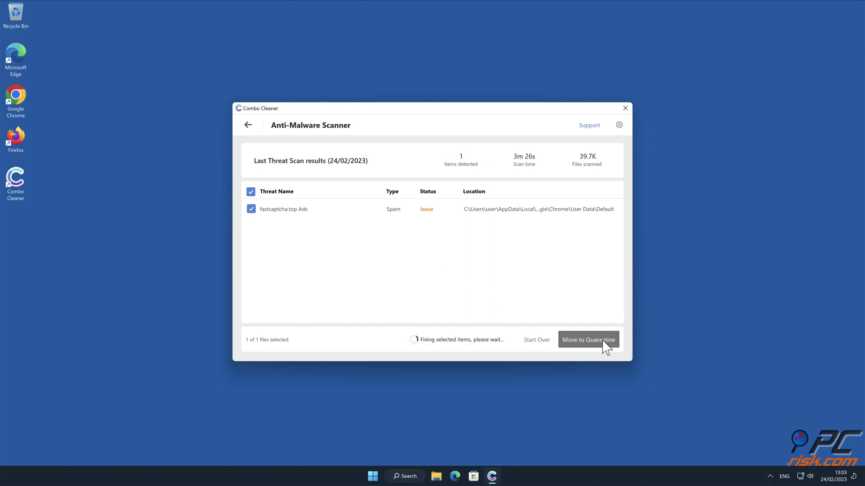
pyautogui.click(503, 273)
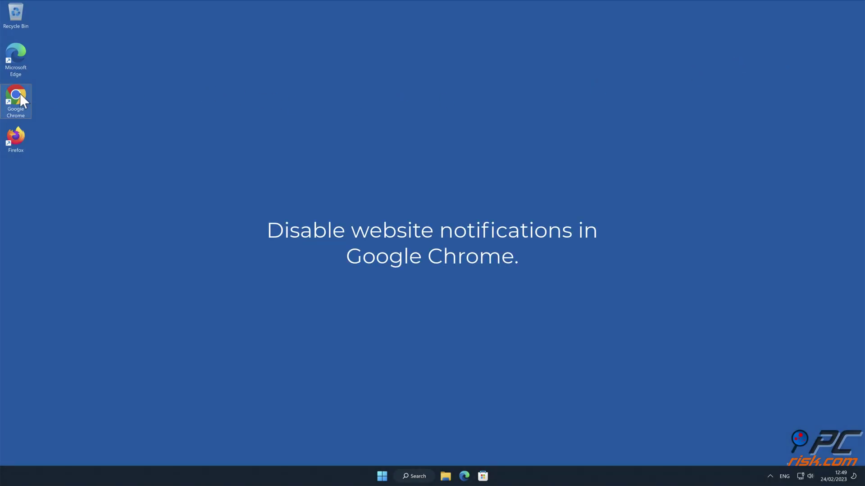
# Remove fastcaptcha.top:443 from Chrome's Site settings list of sites allowed to send notifications.
pyautogui.doubleClick(20, 93)
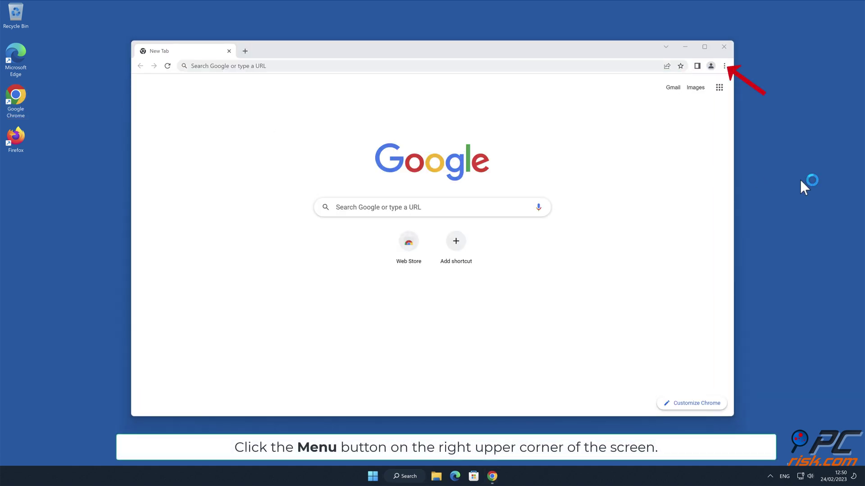
pyautogui.click(724, 66)
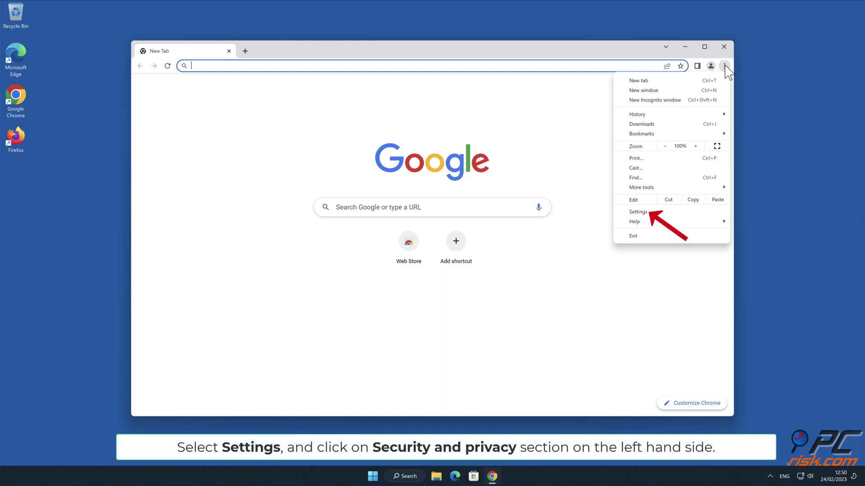
pyautogui.click(658, 211)
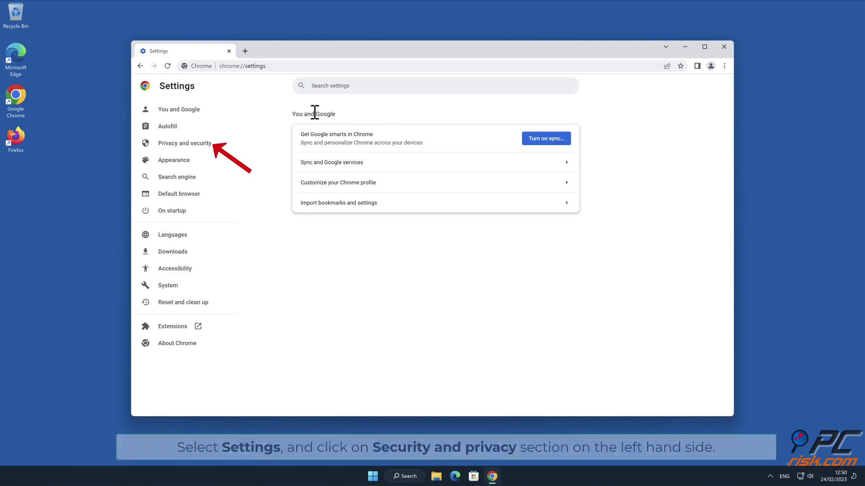
pyautogui.click(217, 145)
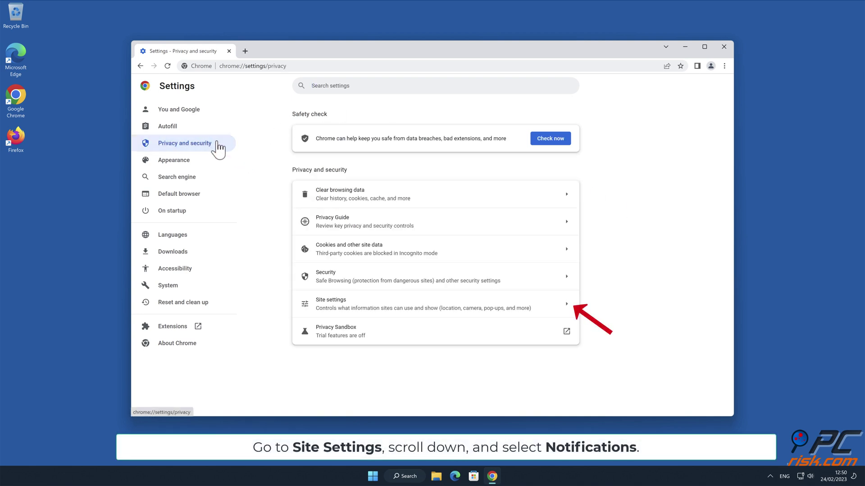
pyautogui.click(563, 310)
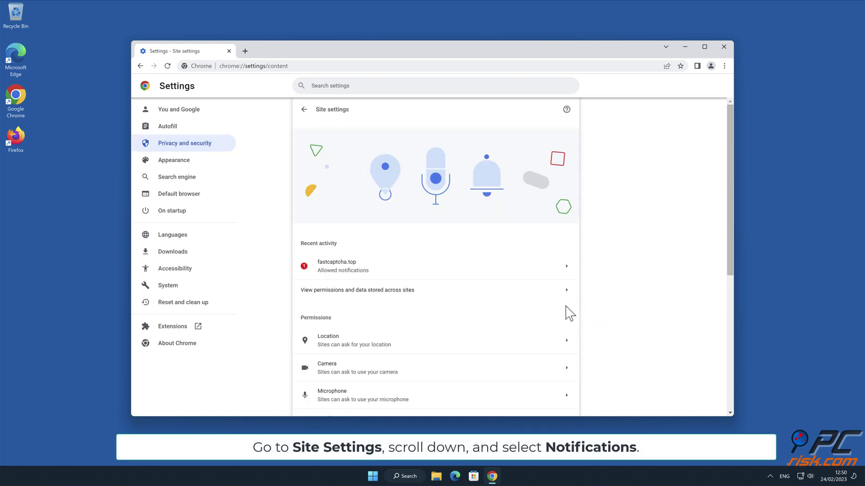
pyautogui.moveTo(728, 190); pyautogui.dragTo(733, 300)
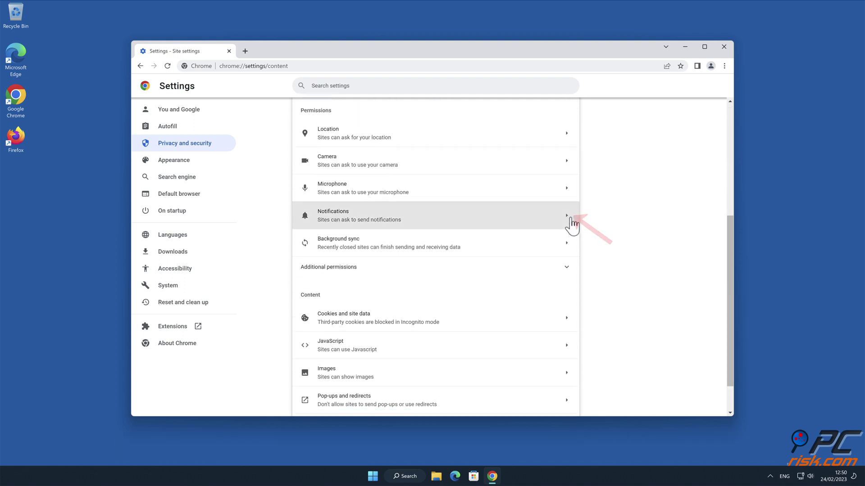
pyautogui.click(571, 223)
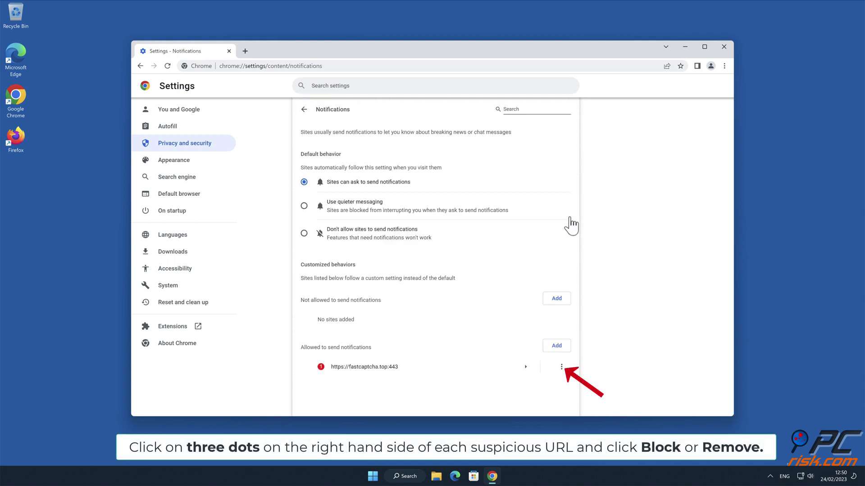
pyautogui.click(561, 368)
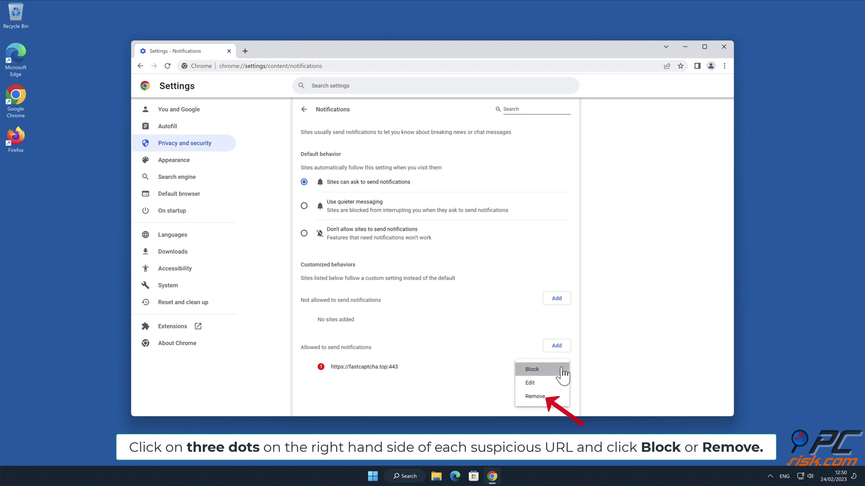
pyautogui.click(551, 398)
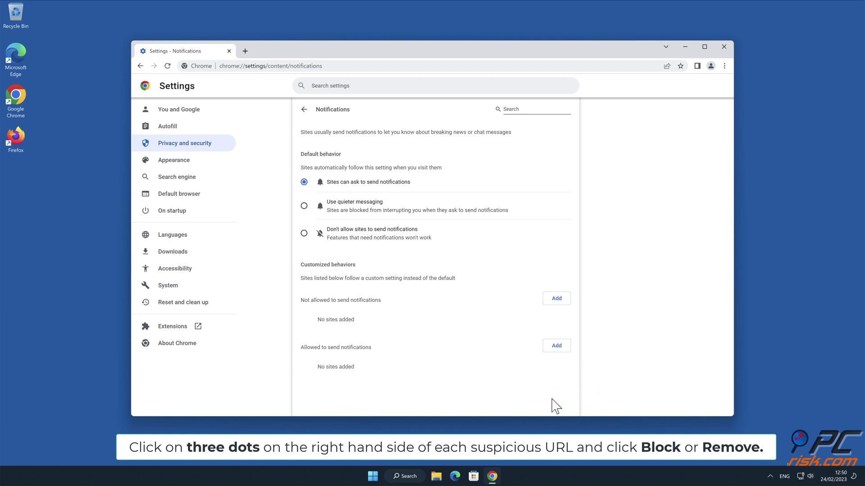
# Close Chrome, launch Safari, and open the Websites section of Safari's Settings.
pyautogui.click(723, 47)
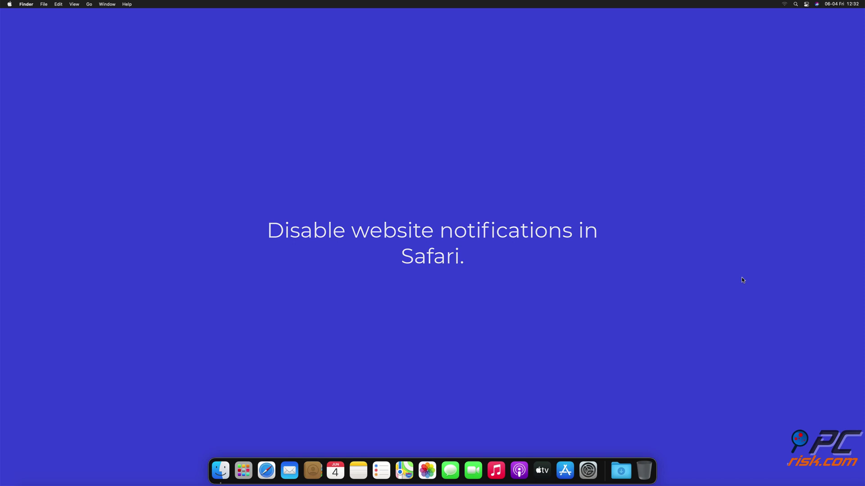
pyautogui.click(265, 472)
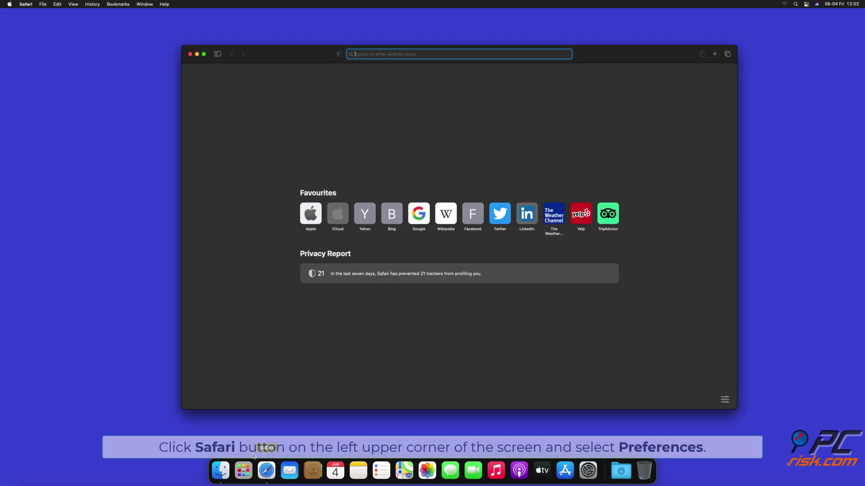
pyautogui.click(26, 5)
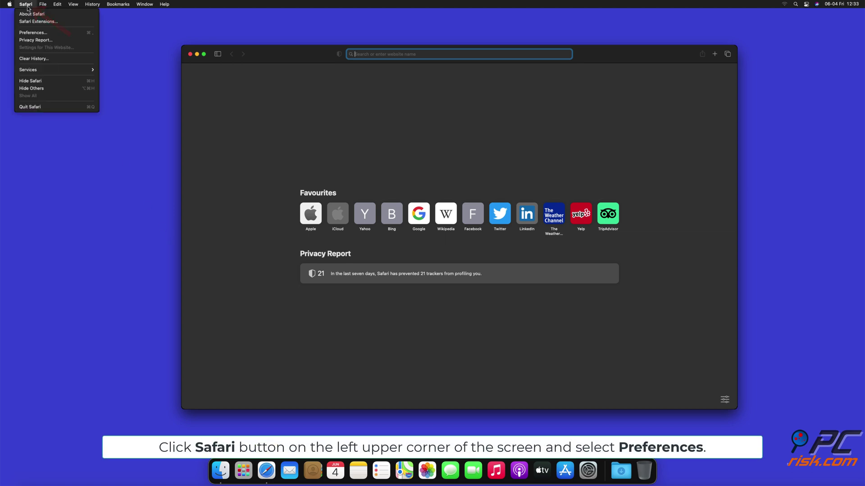
pyautogui.click(42, 34)
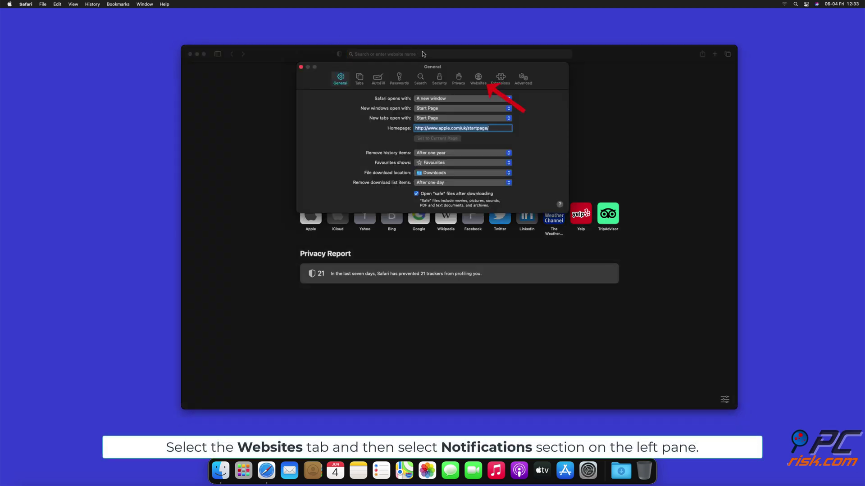
pyautogui.click(477, 79)
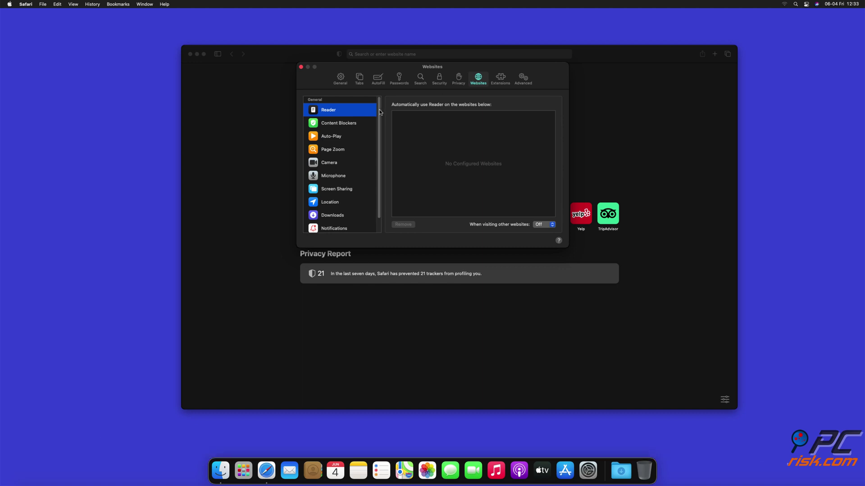
# Set findmedia.biz, thehugefeed.com and watch-video.net notifications to Deny, then close Settings.
pyautogui.moveTo(379, 113); pyautogui.dragTo(380, 139)
pyautogui.click(335, 215)
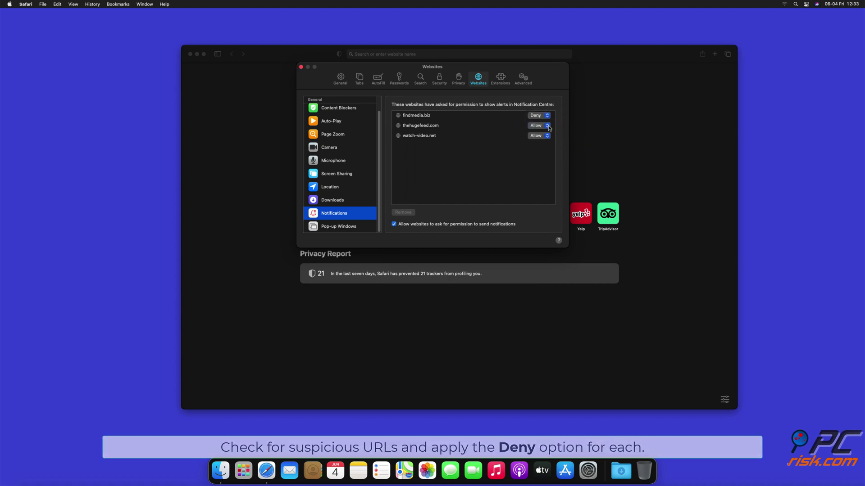
pyautogui.click(548, 125)
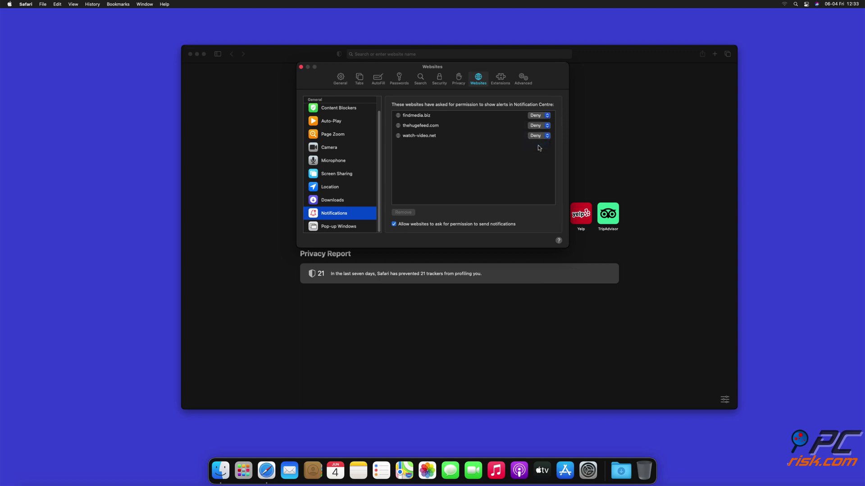
pyautogui.click(302, 67)
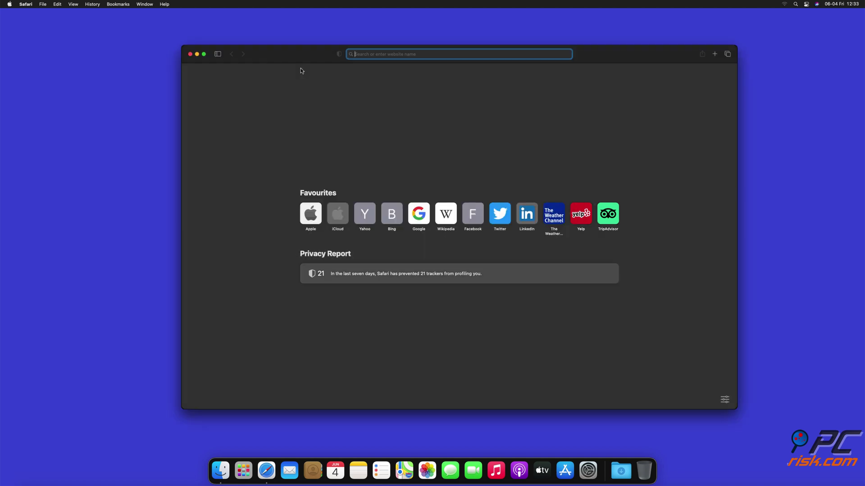
# Close Safari, launch Microsoft Edge, and go to its Settings page.
pyautogui.click(190, 55)
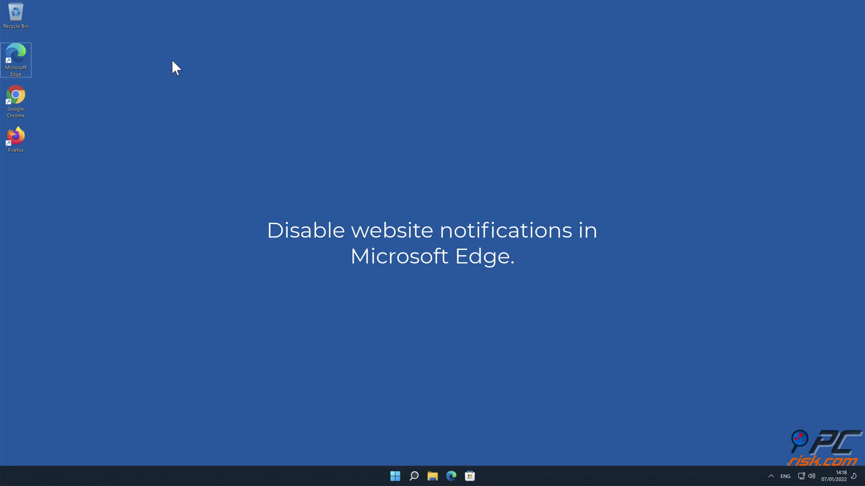
pyautogui.doubleClick(20, 59)
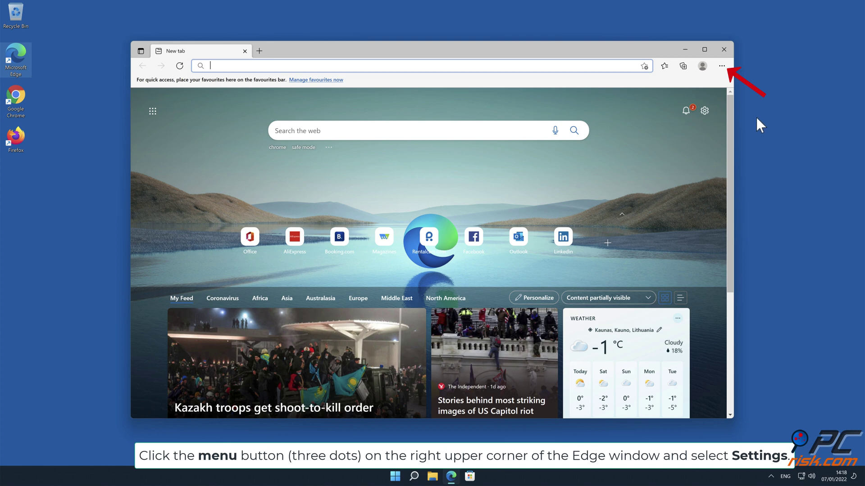
pyautogui.click(722, 66)
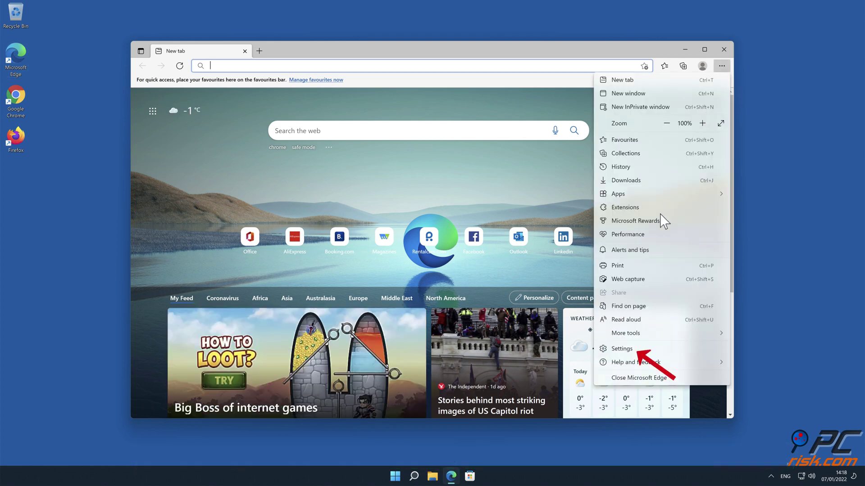
pyautogui.click(646, 349)
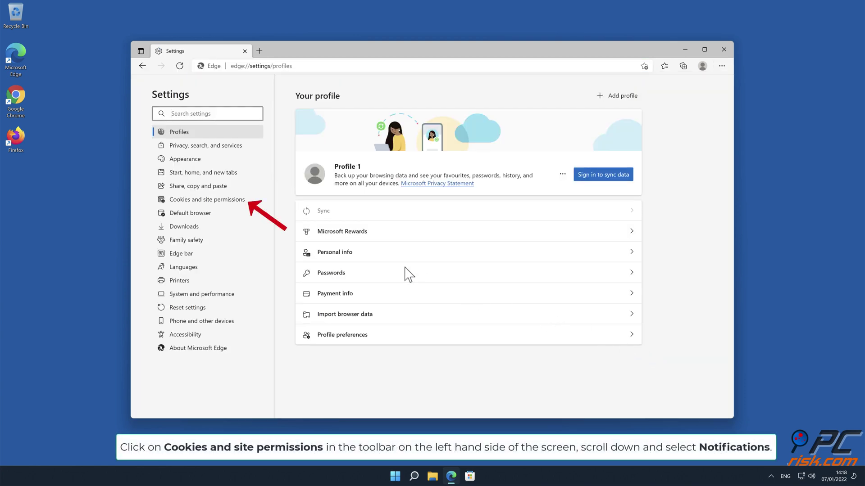
# Go to Edge's Cookies and site permissions > Notifications settings.
pyautogui.click(239, 205)
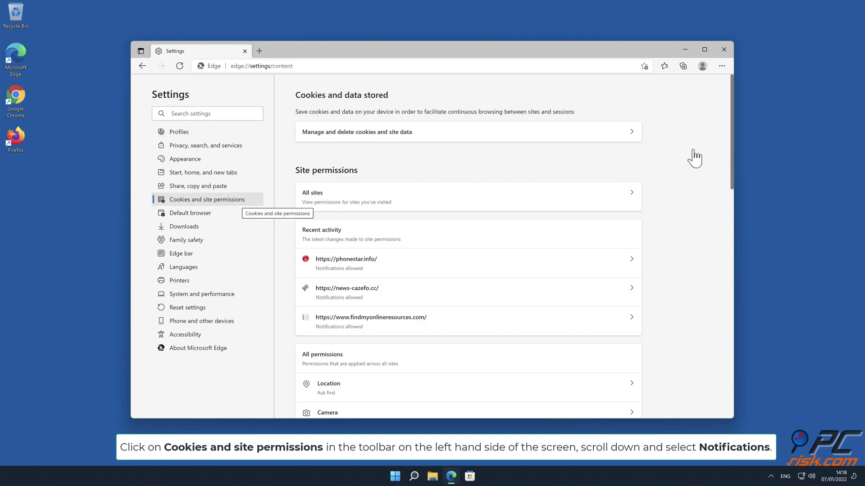
pyautogui.scroll(-1, 731, 143)
pyautogui.moveTo(731, 142); pyautogui.dragTo(733, 223)
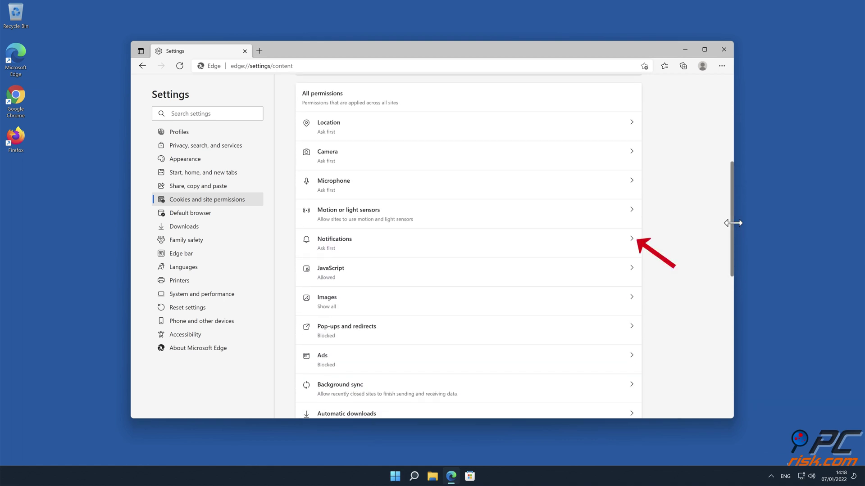
pyautogui.click(630, 243)
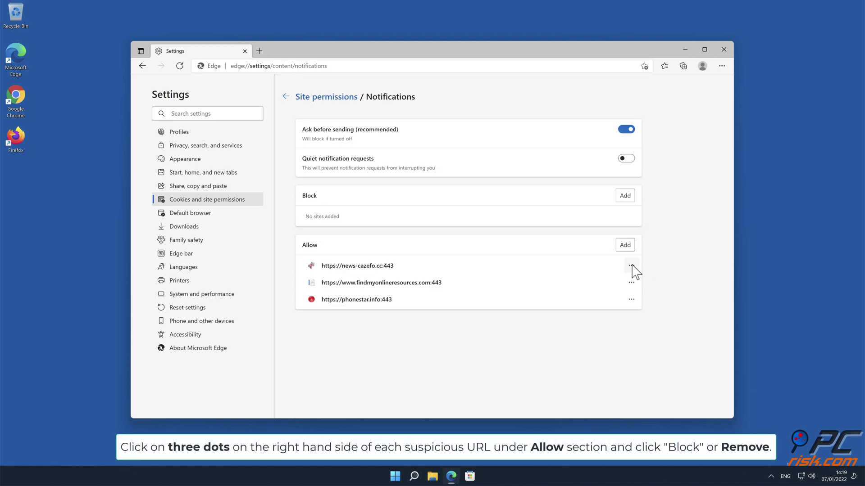
# Remove news-cazefo.cc, findmyonlineresources.com and phonestar.info from the Allow list.
pyautogui.click(631, 266)
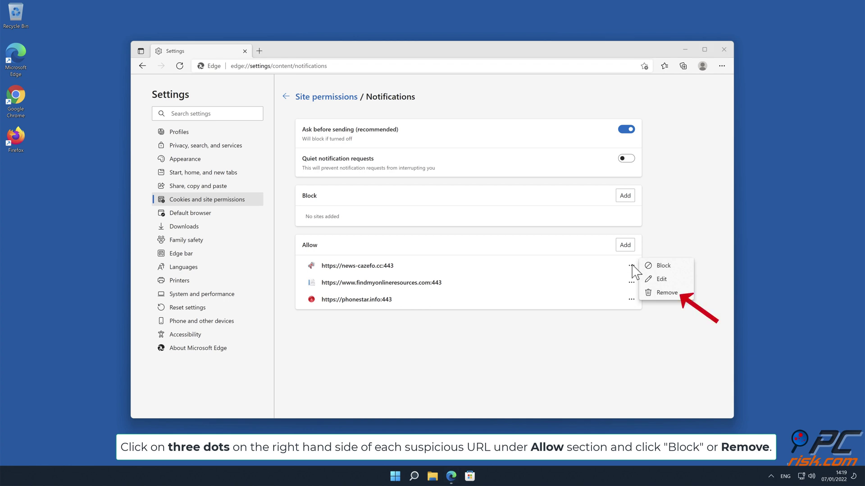
pyautogui.click(667, 292)
pyautogui.click(632, 266)
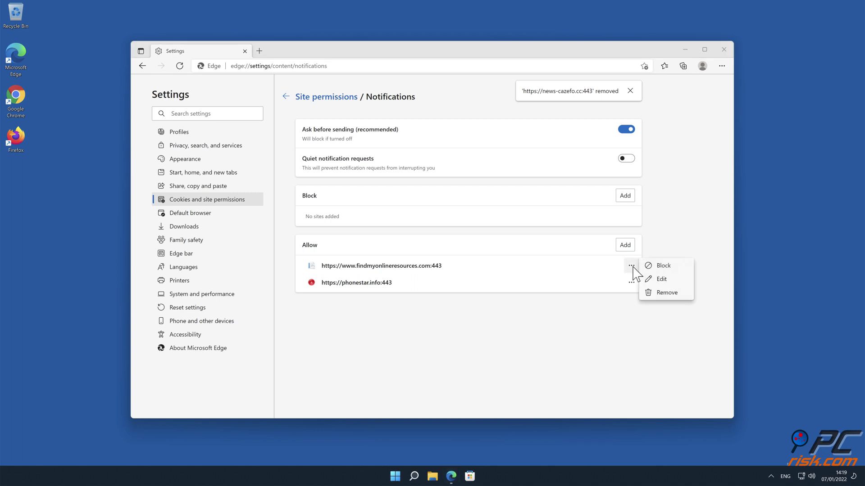
pyautogui.click(668, 295)
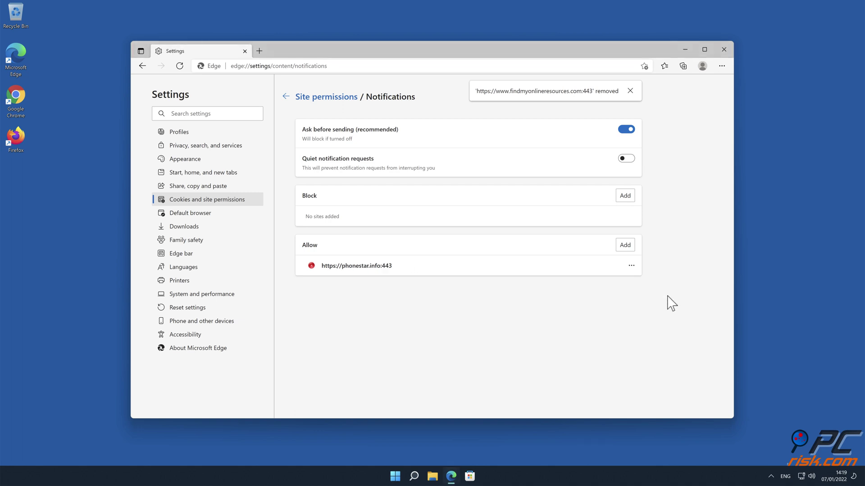
pyautogui.click(631, 267)
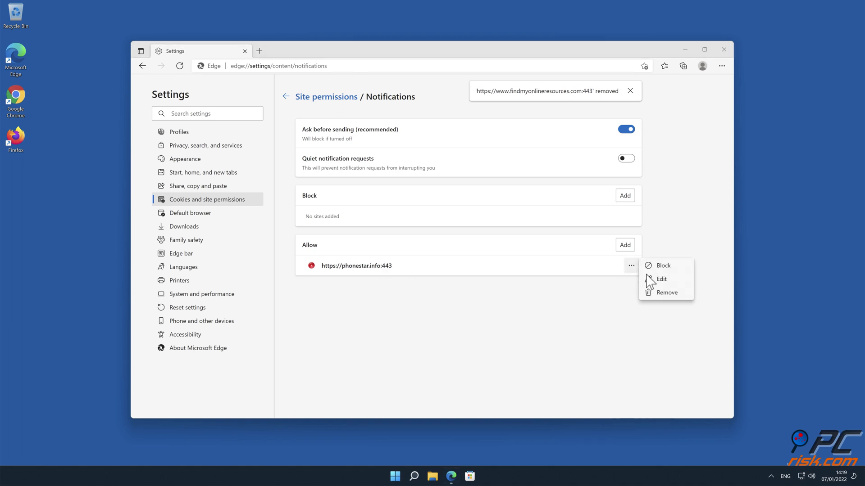
pyautogui.click(666, 293)
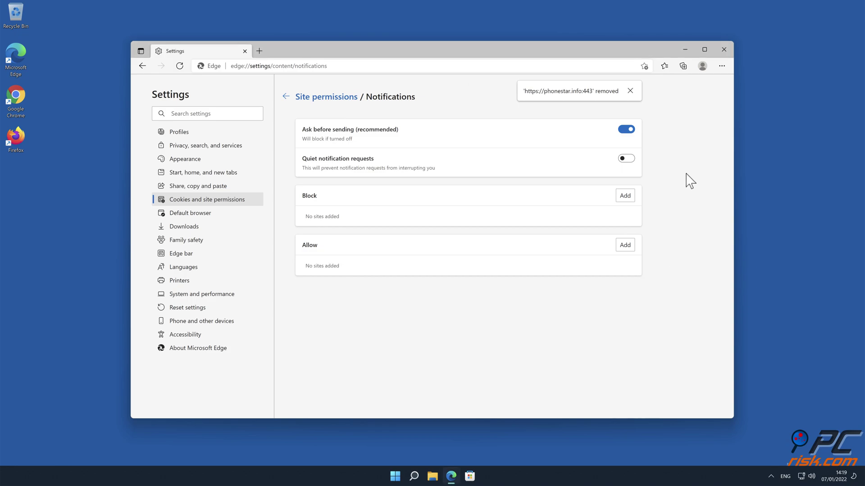
# Close Edge and open Firefox's Privacy & Security settings at the Permissions section.
pyautogui.click(724, 50)
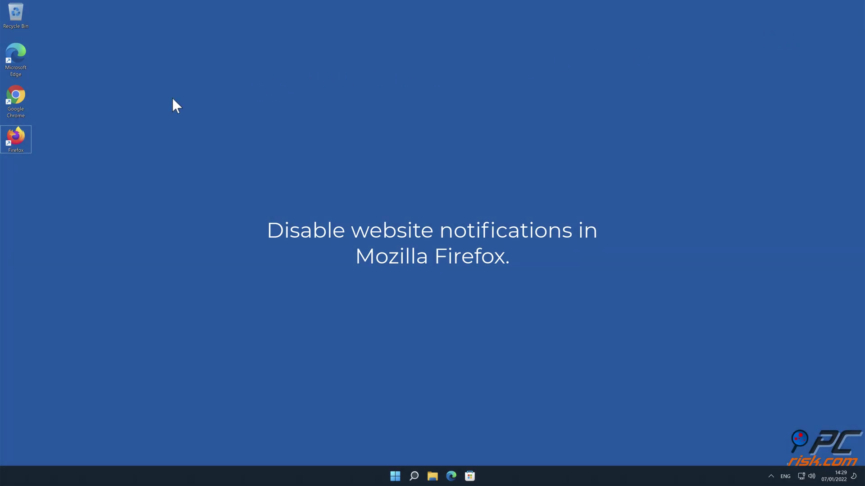
pyautogui.doubleClick(11, 138)
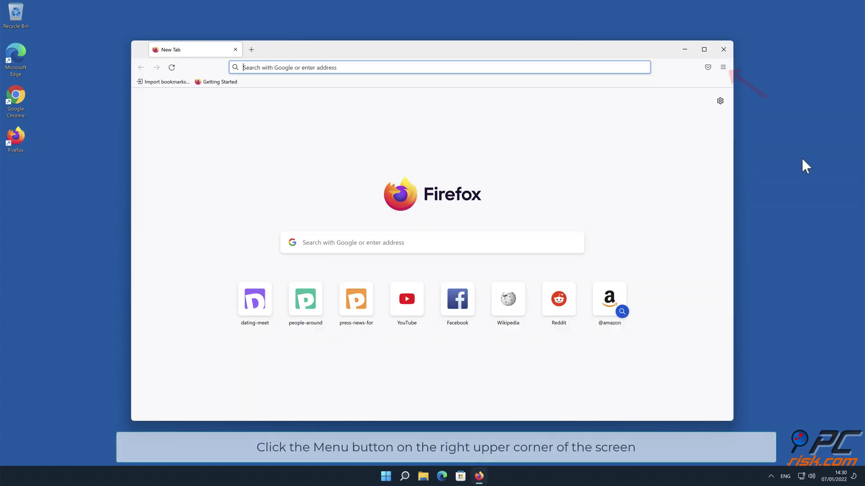
pyautogui.click(723, 68)
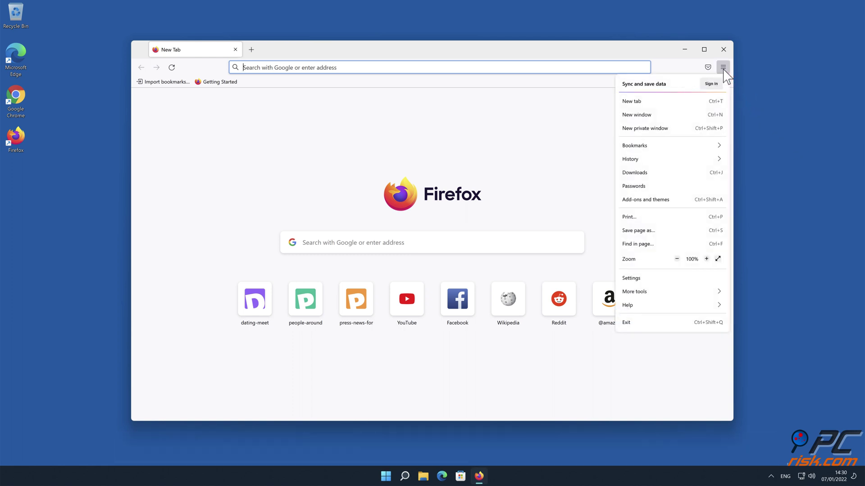
pyautogui.click(679, 280)
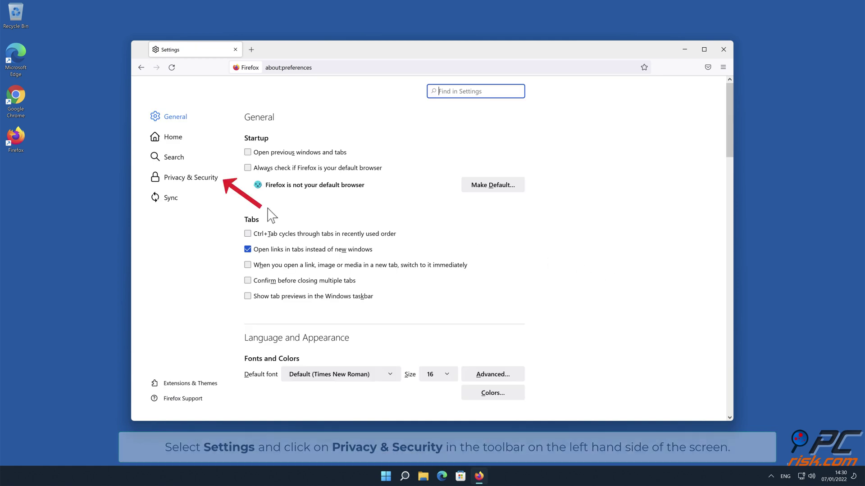
pyautogui.click(206, 181)
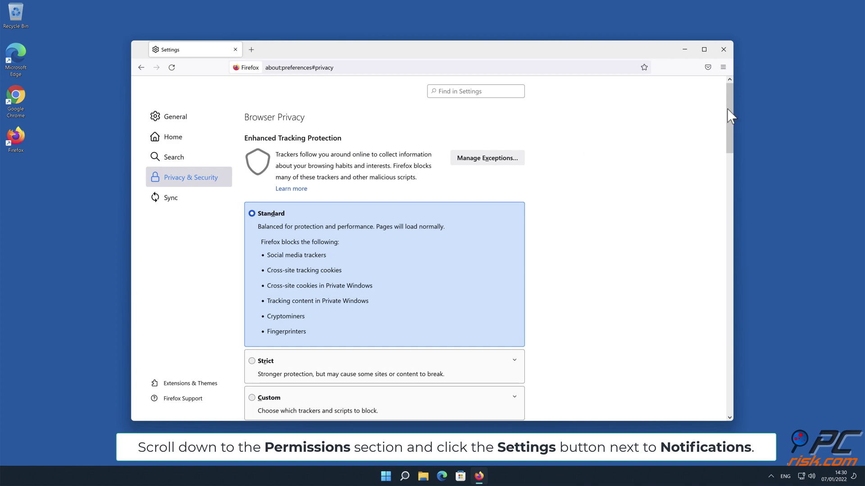
pyautogui.moveTo(727, 109); pyautogui.dragTo(730, 277)
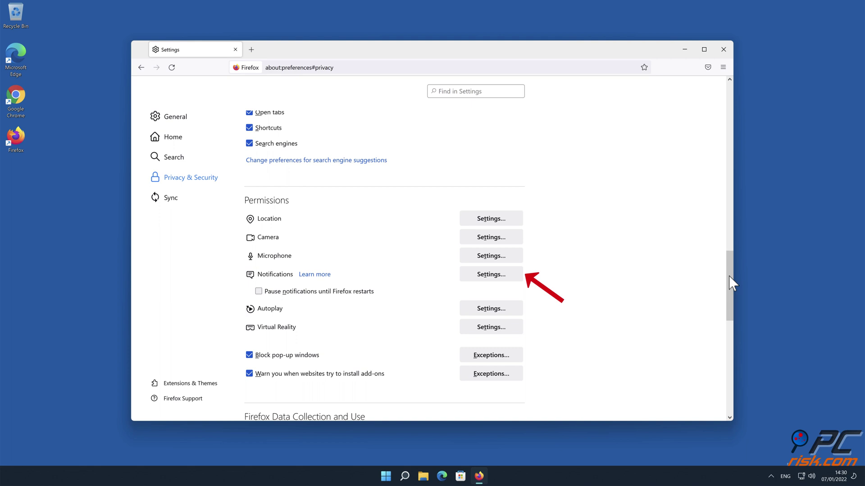
# Block eclto.people-around.me, d.dating-meet.top and xetna.press-news-for.me notifications, save, and close Firefox.
pyautogui.click(514, 275)
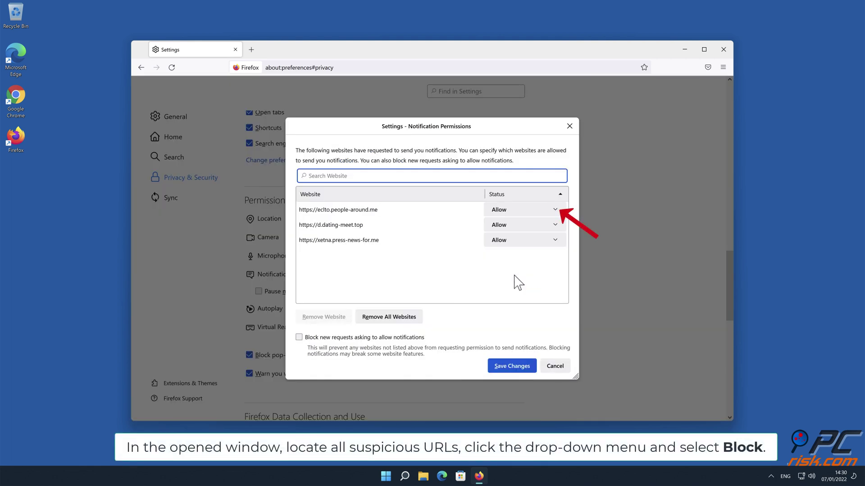
pyautogui.click(555, 210)
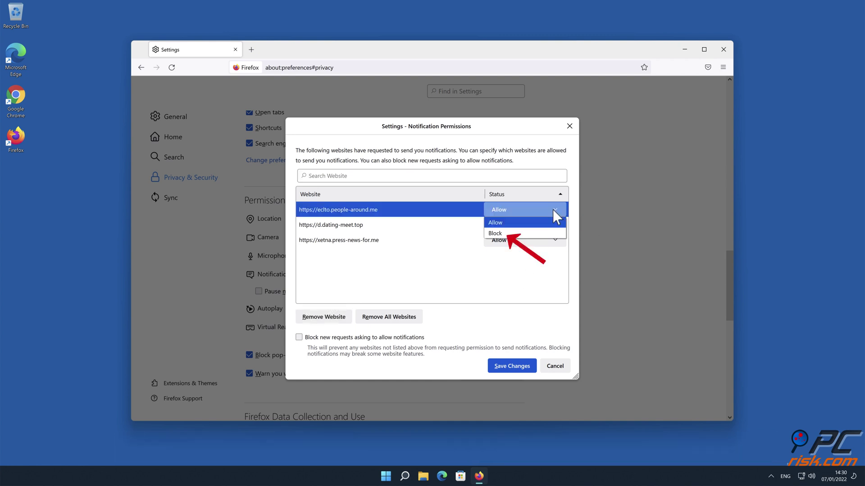
pyautogui.click(543, 234)
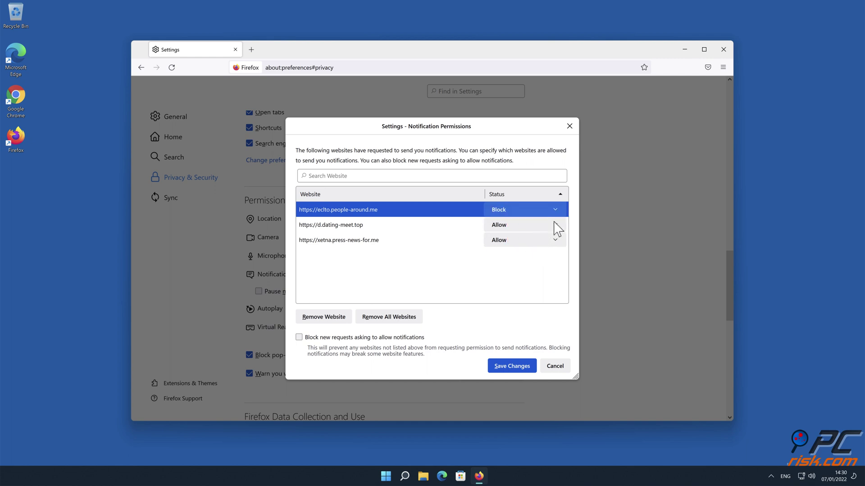
pyautogui.click(553, 224)
pyautogui.click(534, 248)
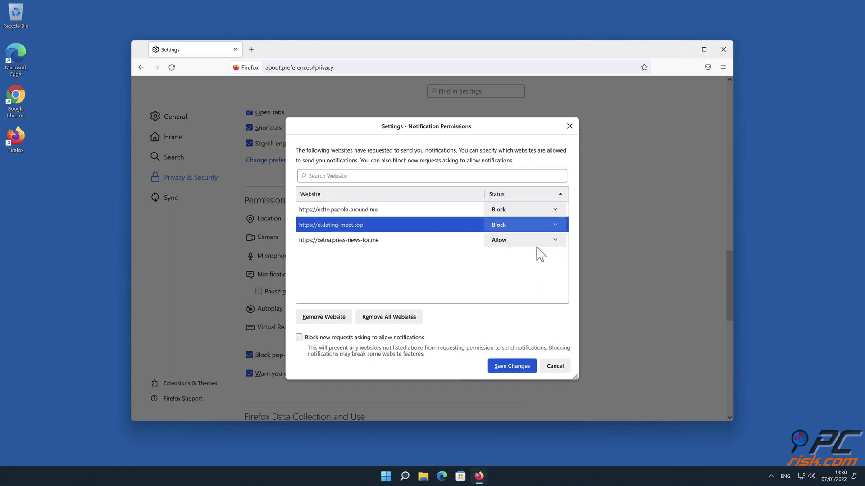
pyautogui.click(556, 239)
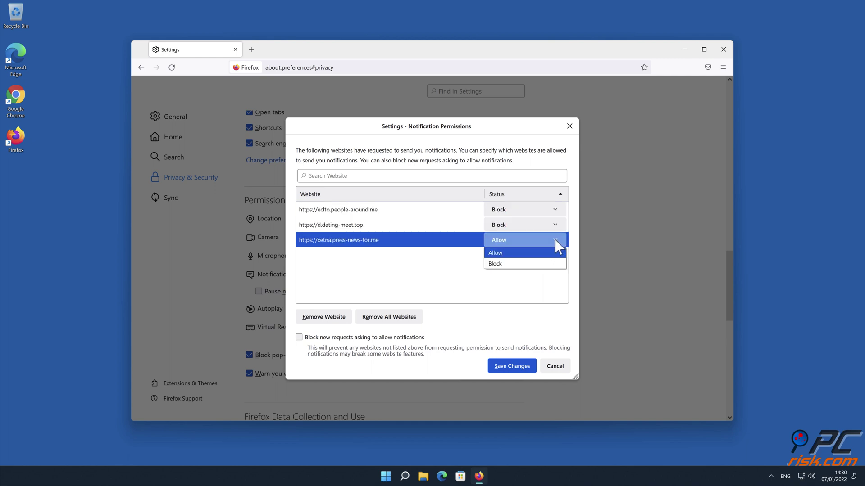
pyautogui.click(544, 264)
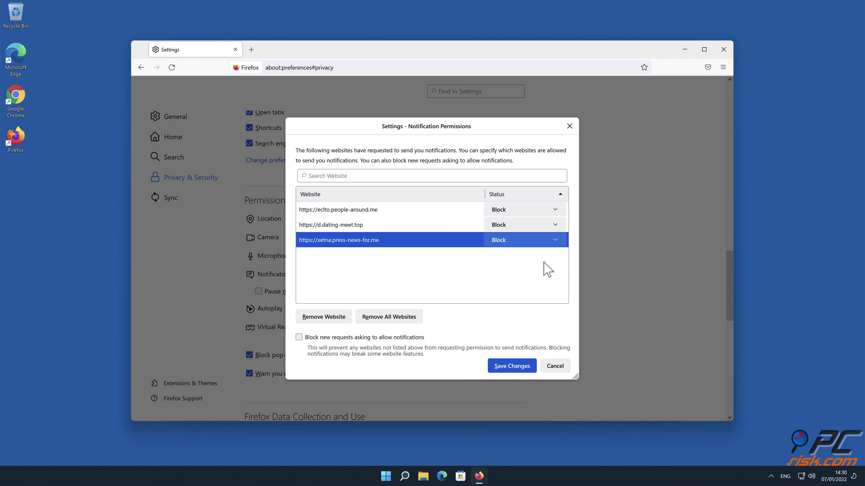
pyautogui.click(513, 367)
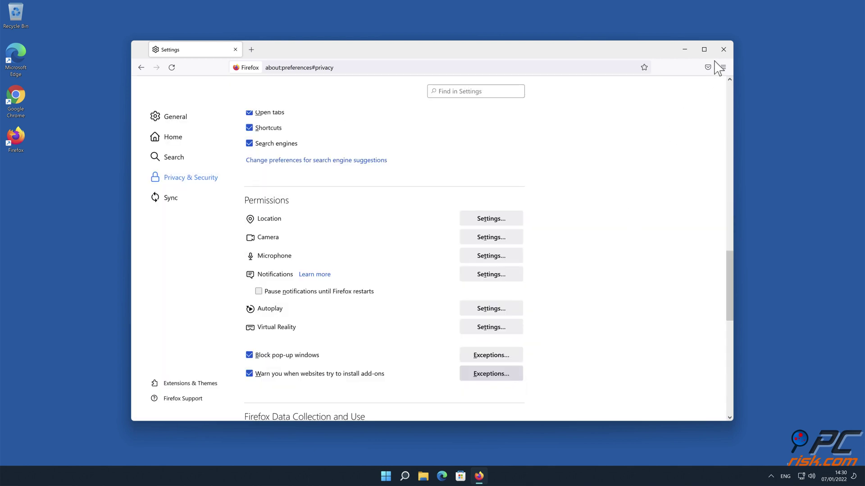
pyautogui.click(723, 49)
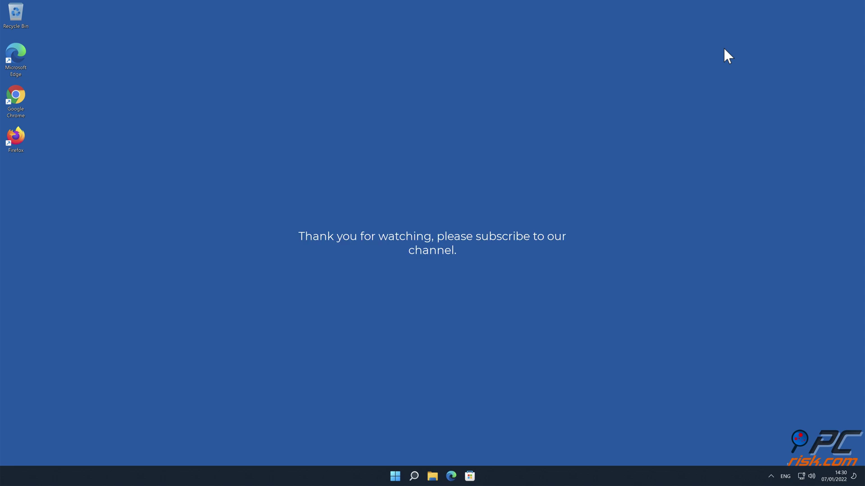